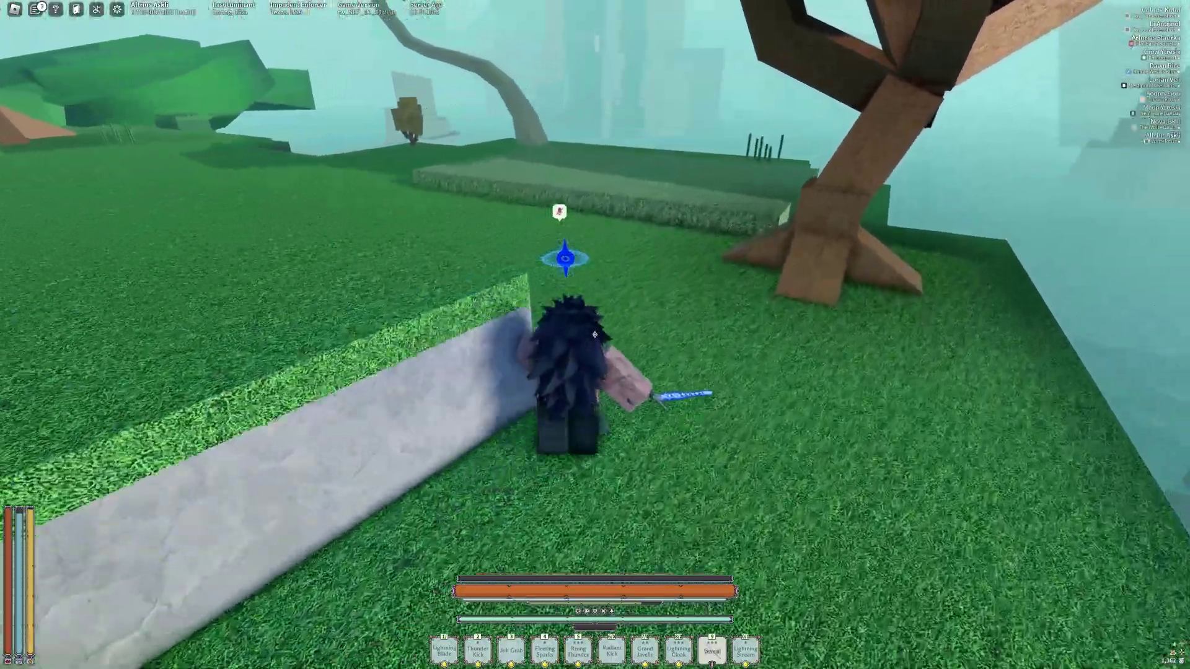
{"action": "key", "text": "w"}
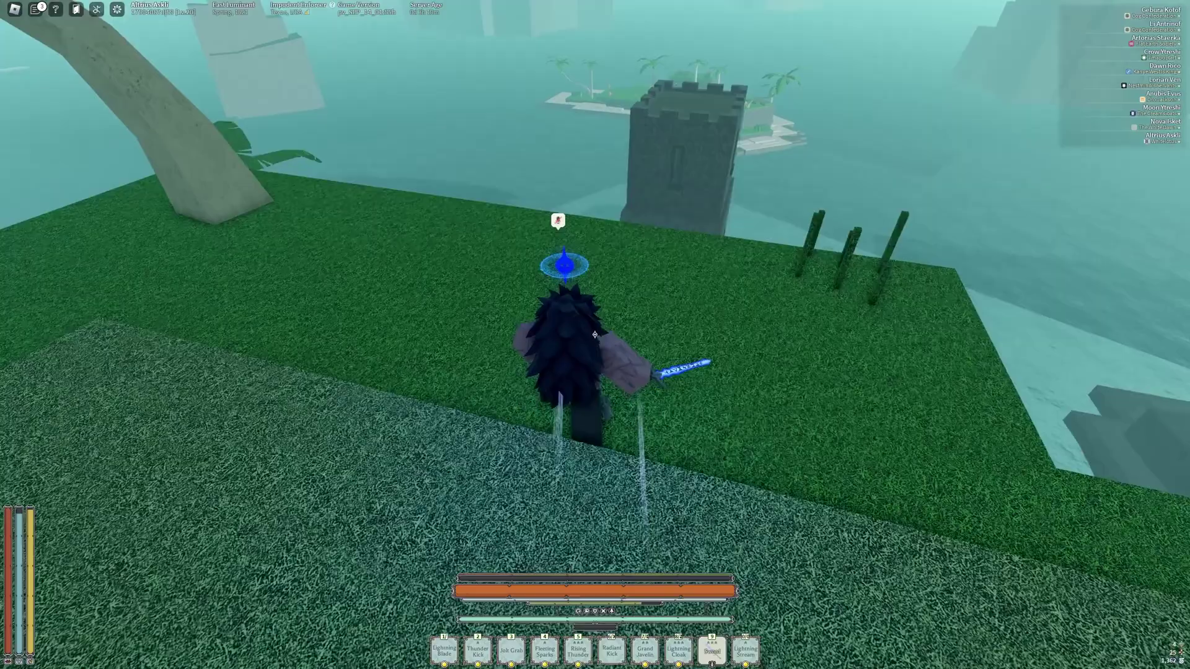
{"action": "key", "text": "w"}
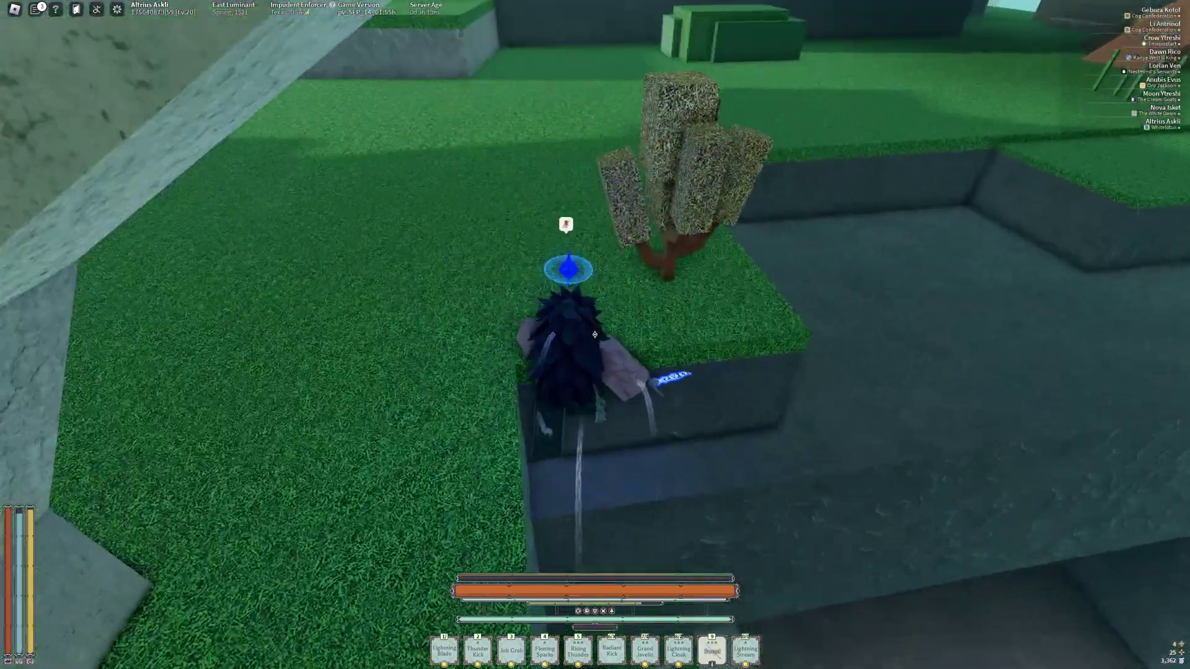
{"action": "key", "text": "w"}
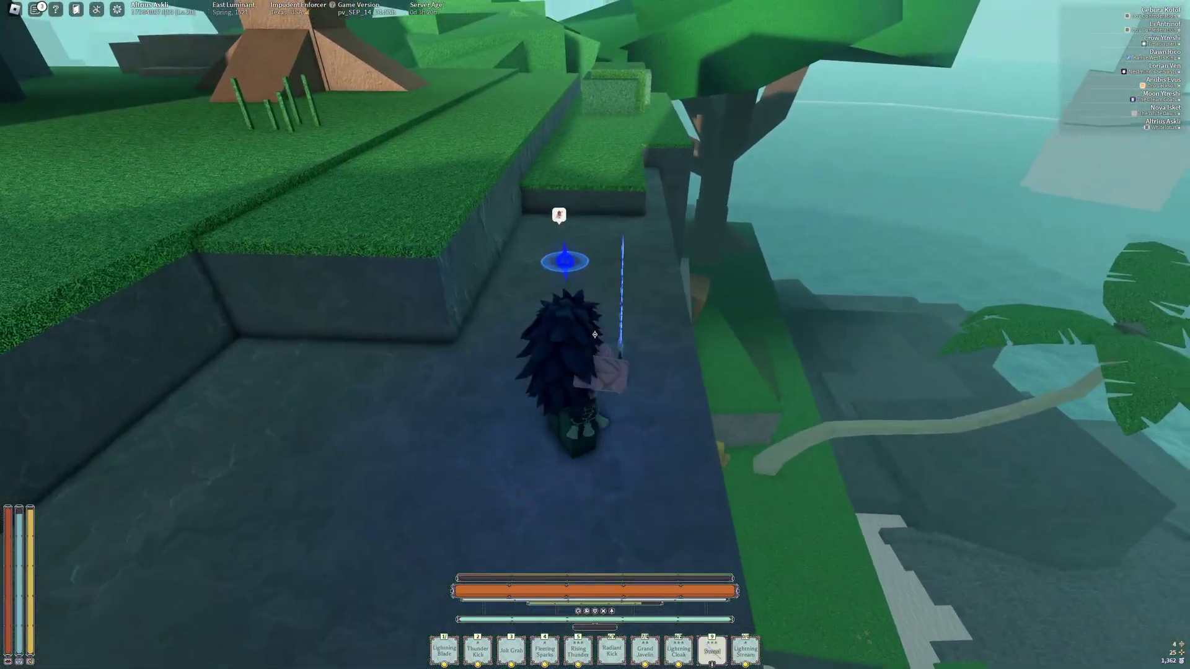
{"action": "key", "text": "w"}
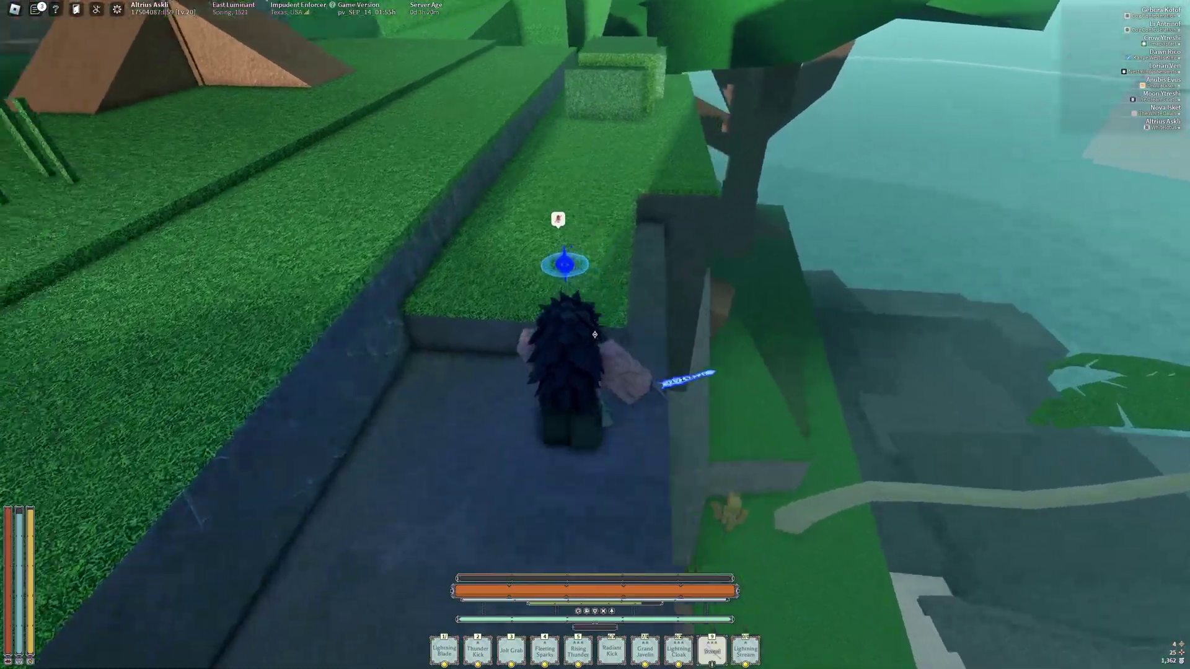
{"action": "key", "text": "w"}
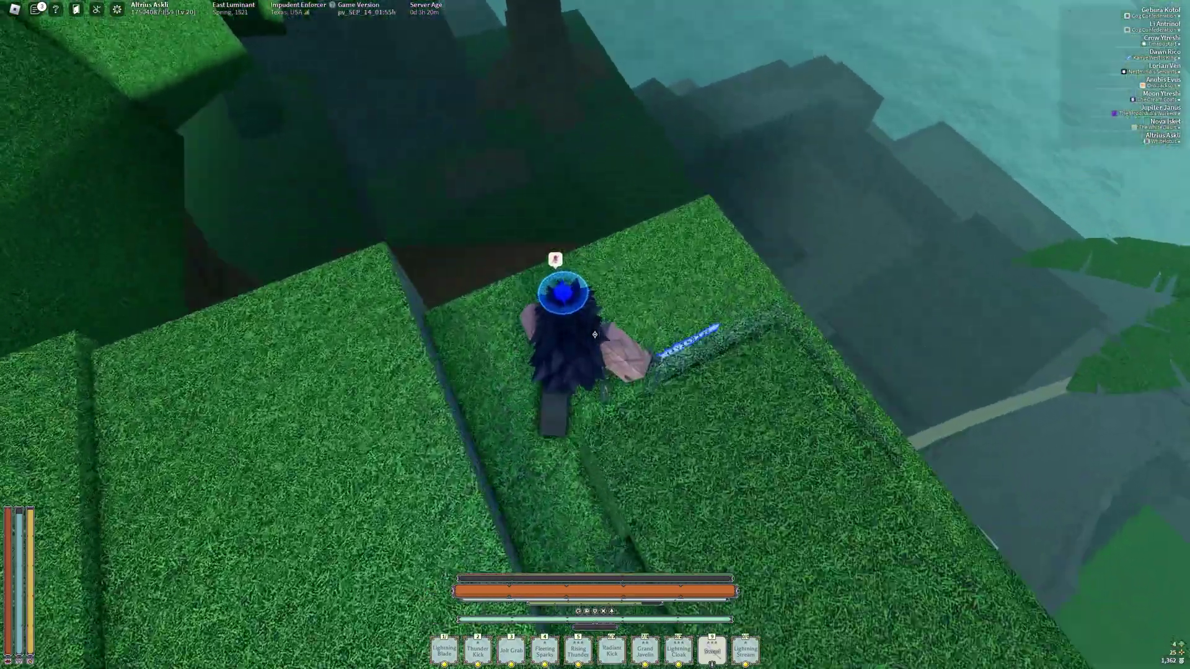
{"action": "key", "text": "w"}
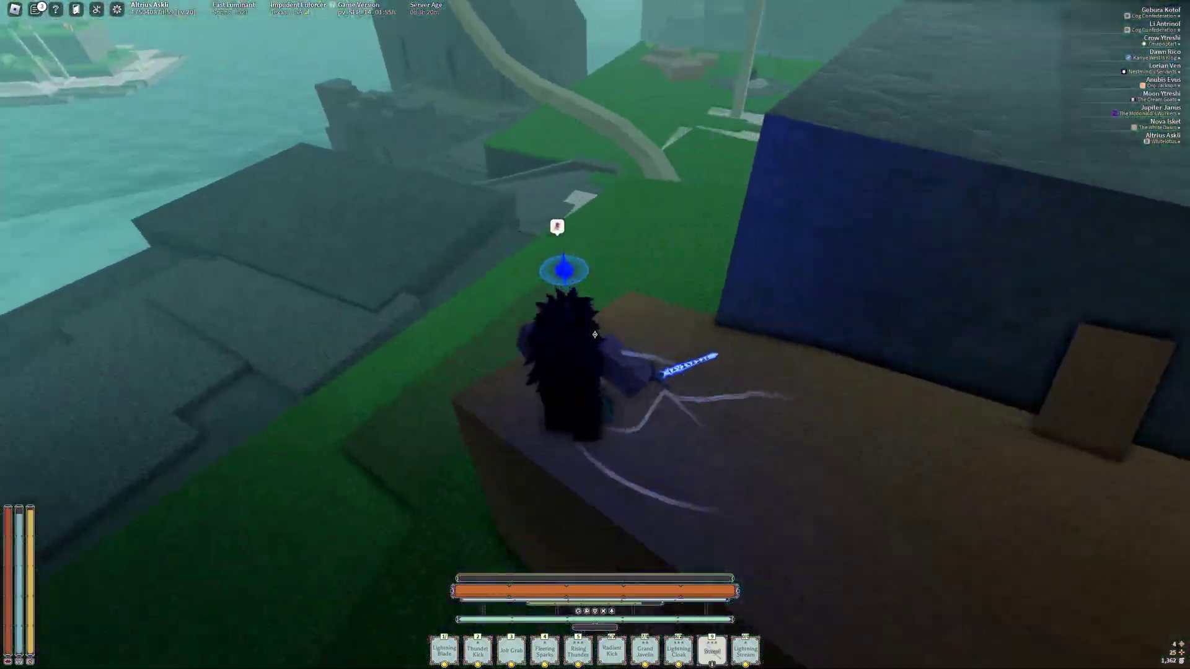
{"action": "key", "text": "w"}
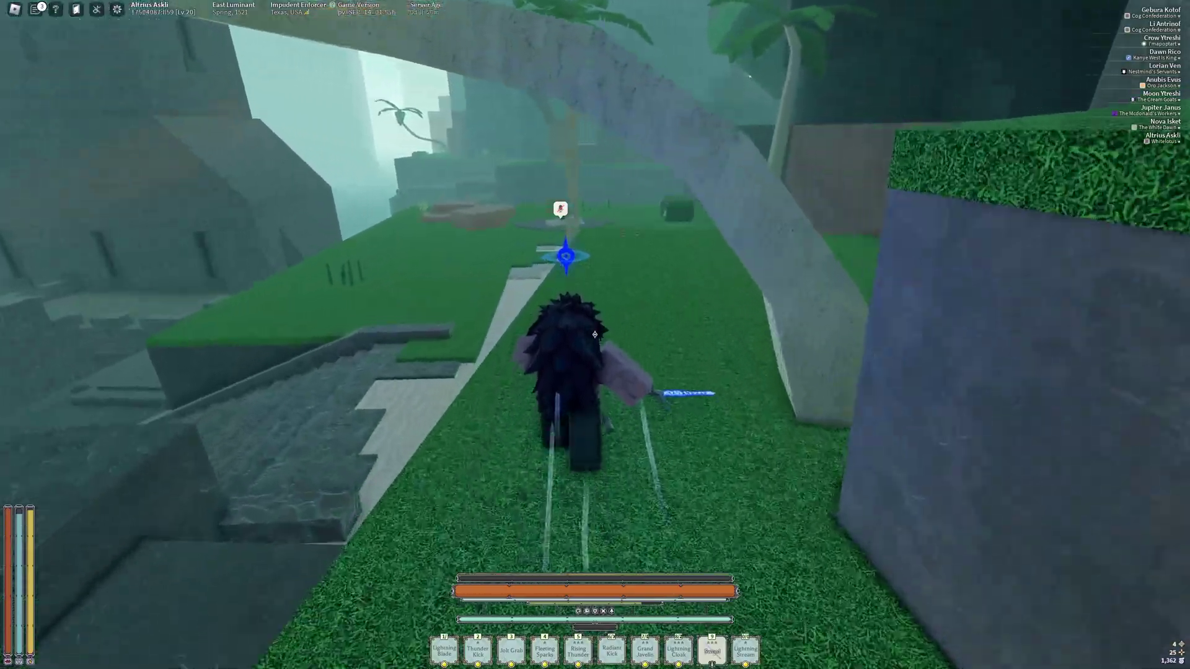
{"action": "key", "text": "w"}
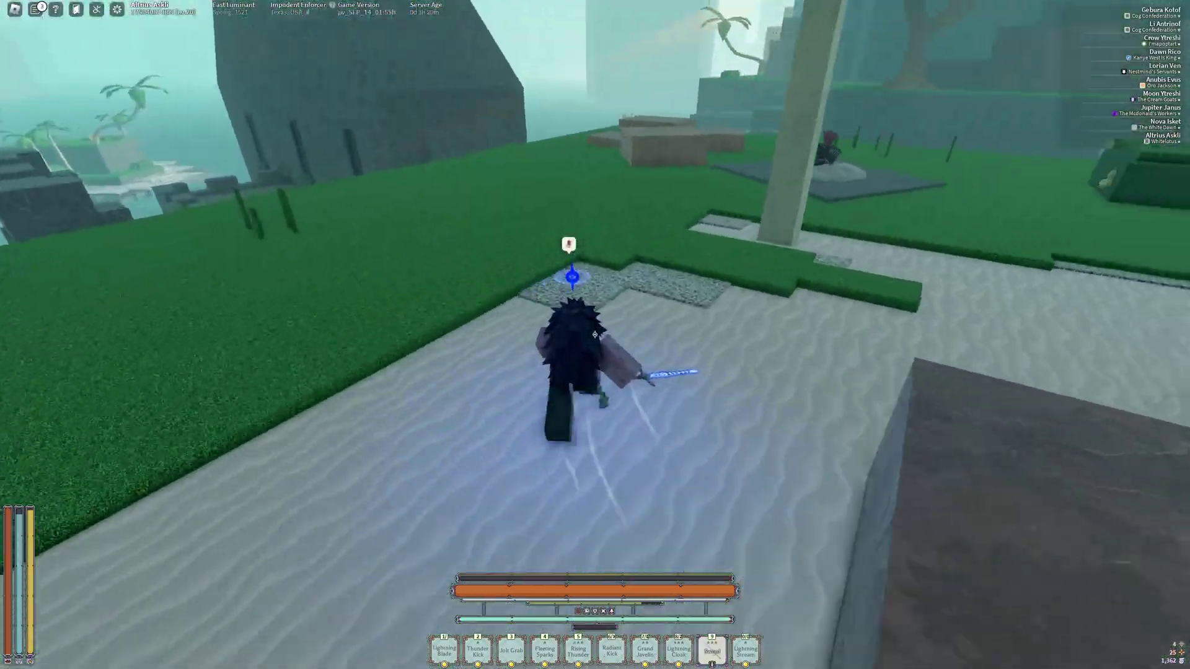
{"action": "key", "text": "w"}
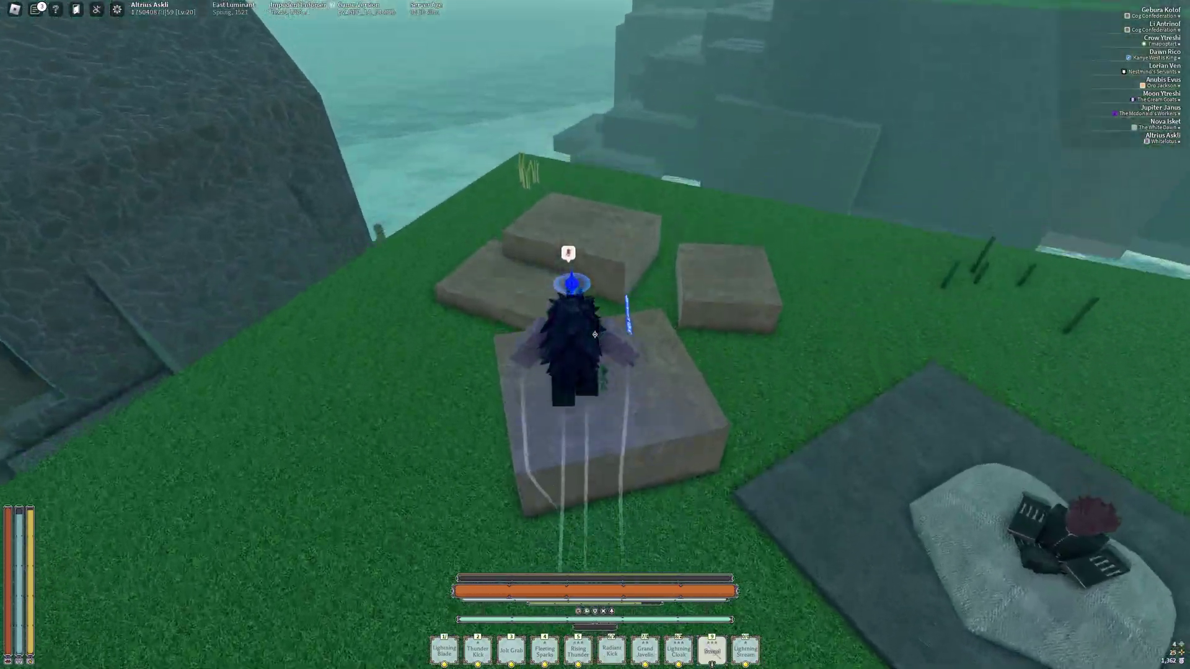
{"action": "key", "text": "w"}
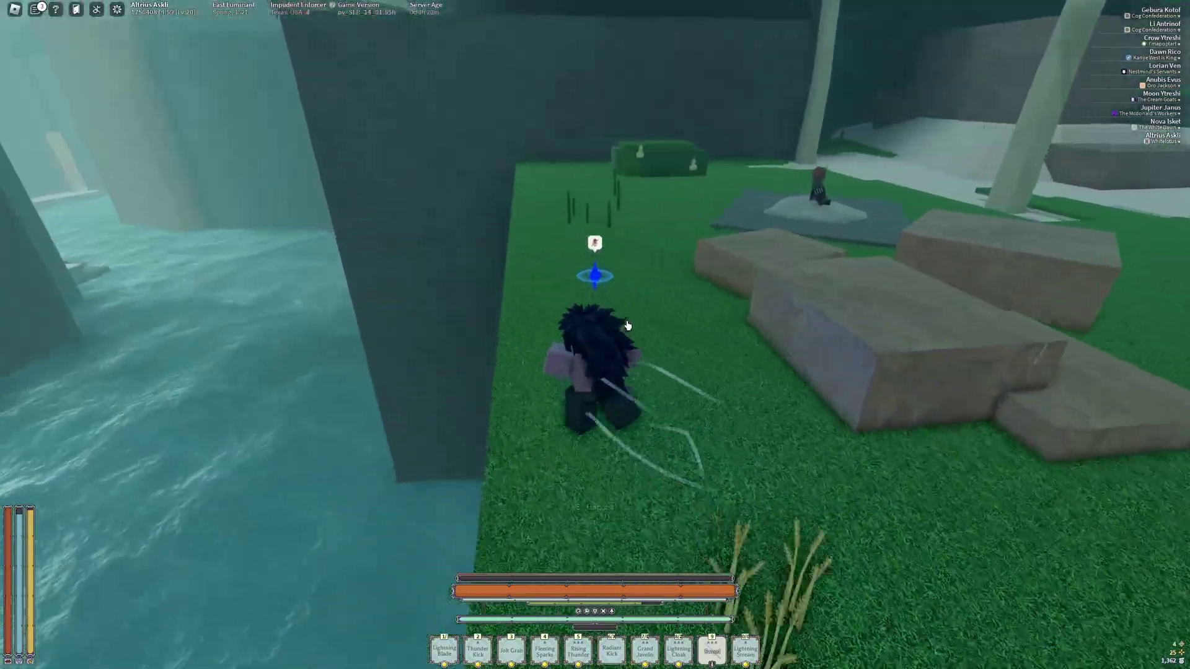
{"action": "key", "text": "w"}
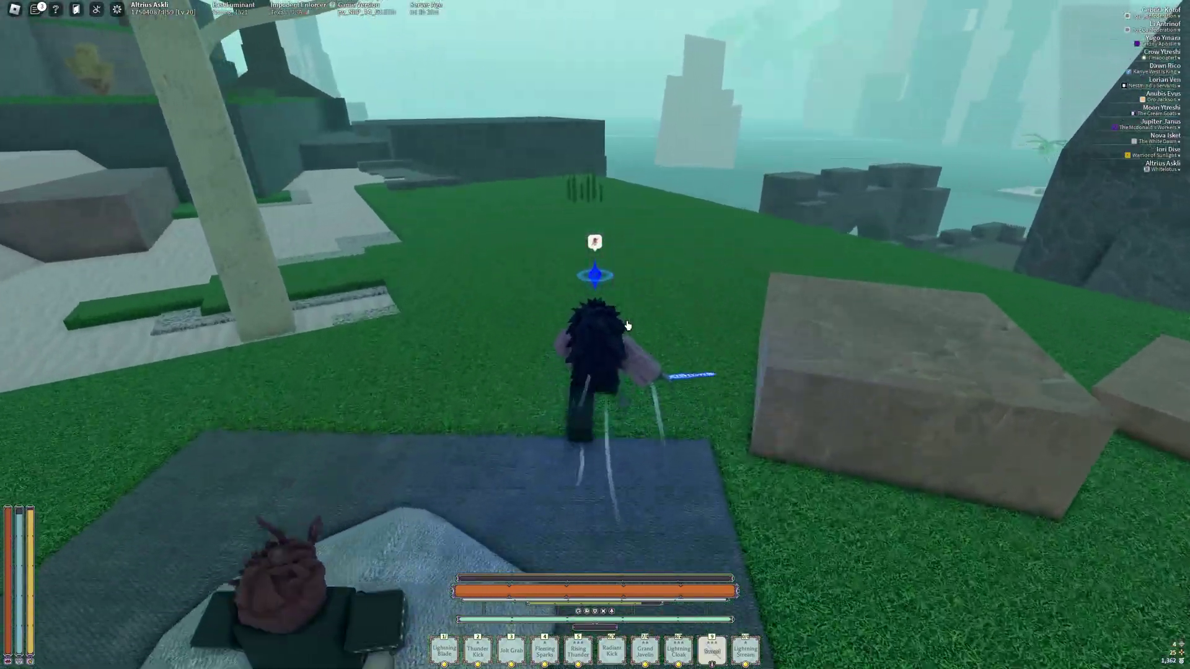
{"action": "key", "text": "w"}
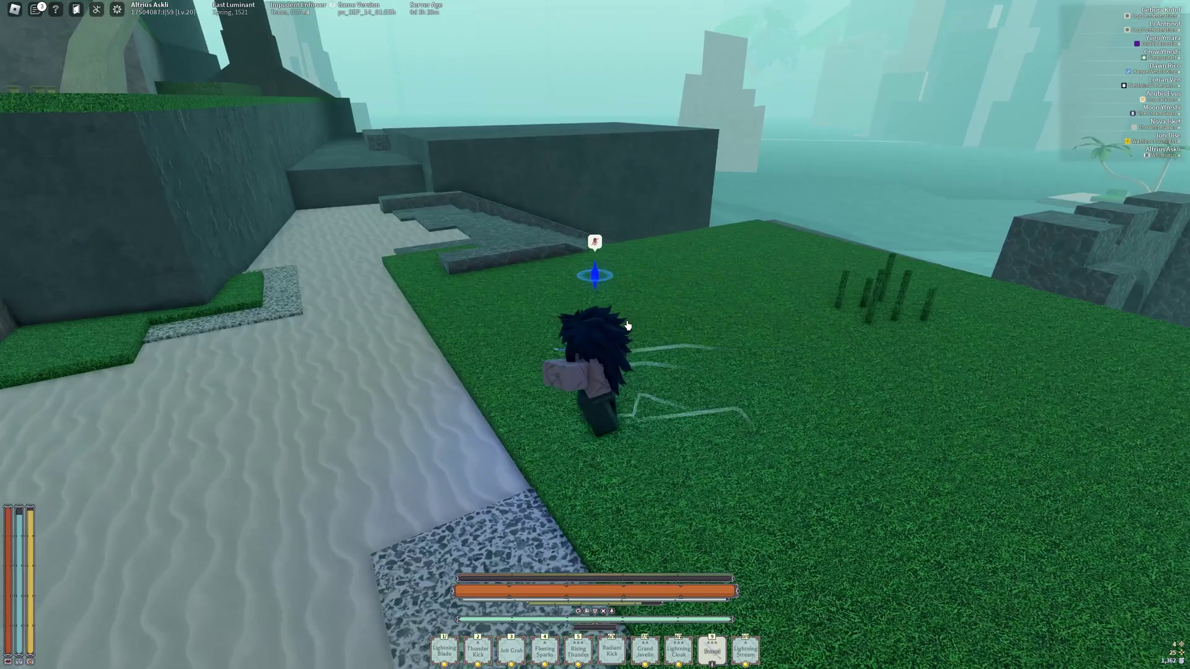
{"action": "key", "text": "w"}
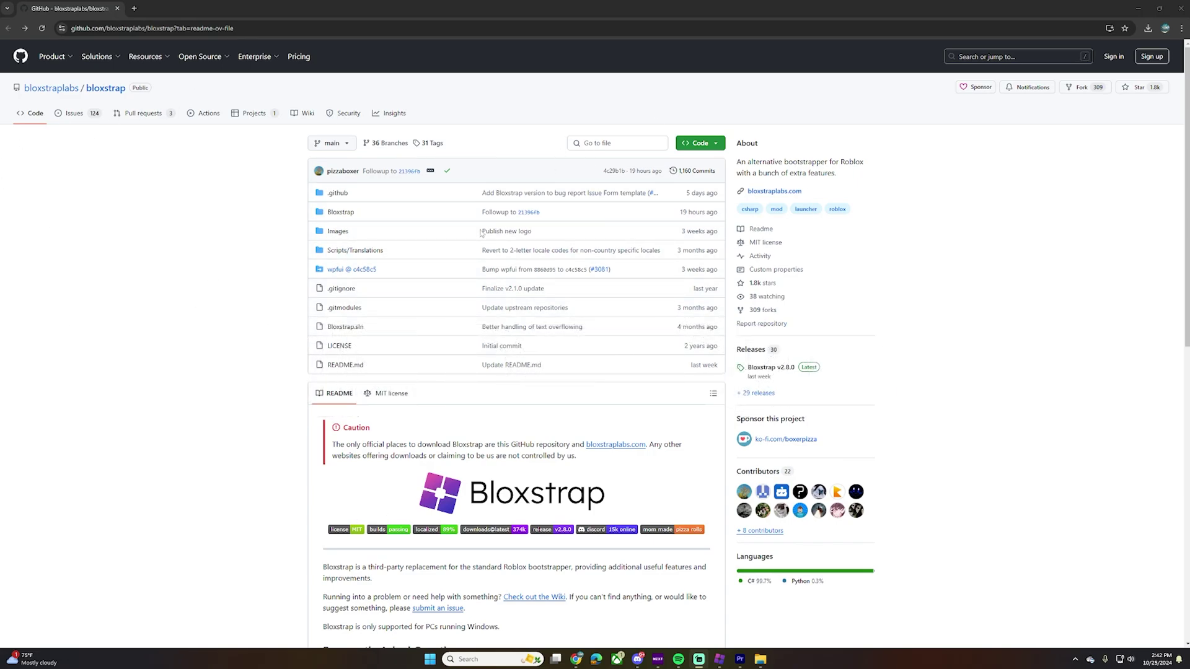
Read through the Bloxstrap repository's README, including its FAQ, features and installation instructions.
{"action": "scroll", "coordinate": [547, 354], "scroll_direction": "down", "scroll_amount": 2}
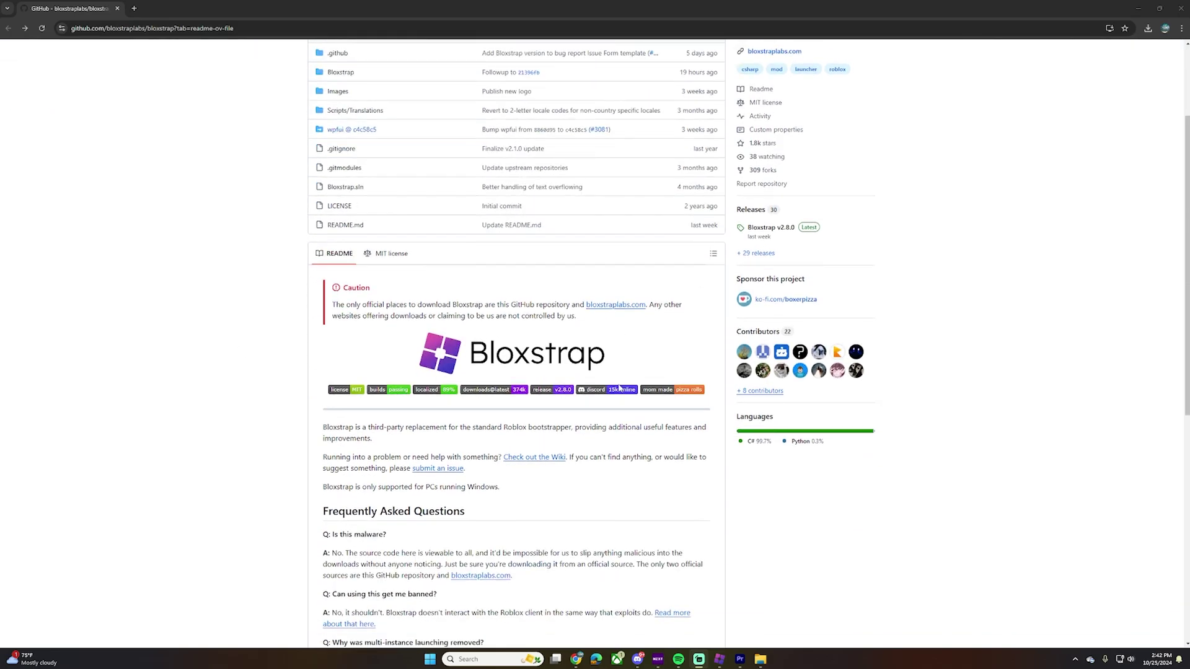
{"action": "scroll", "coordinate": [398, 407], "scroll_direction": "up", "scroll_amount": 2}
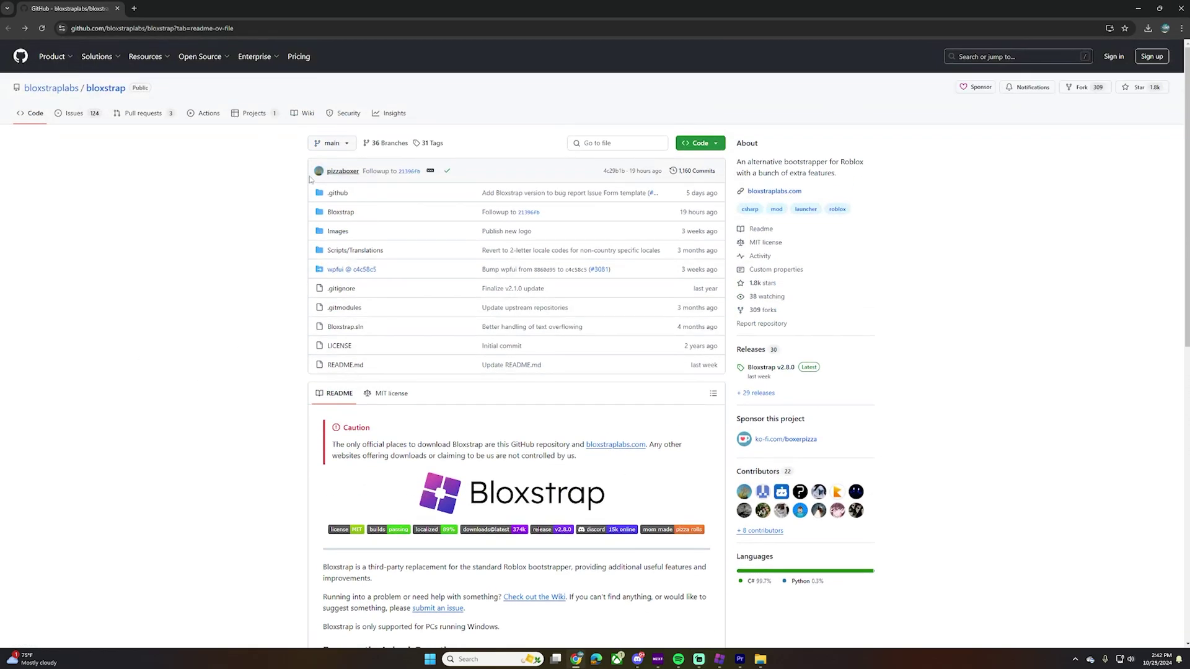
{"action": "scroll", "coordinate": [400, 403], "scroll_direction": "down", "scroll_amount": 2}
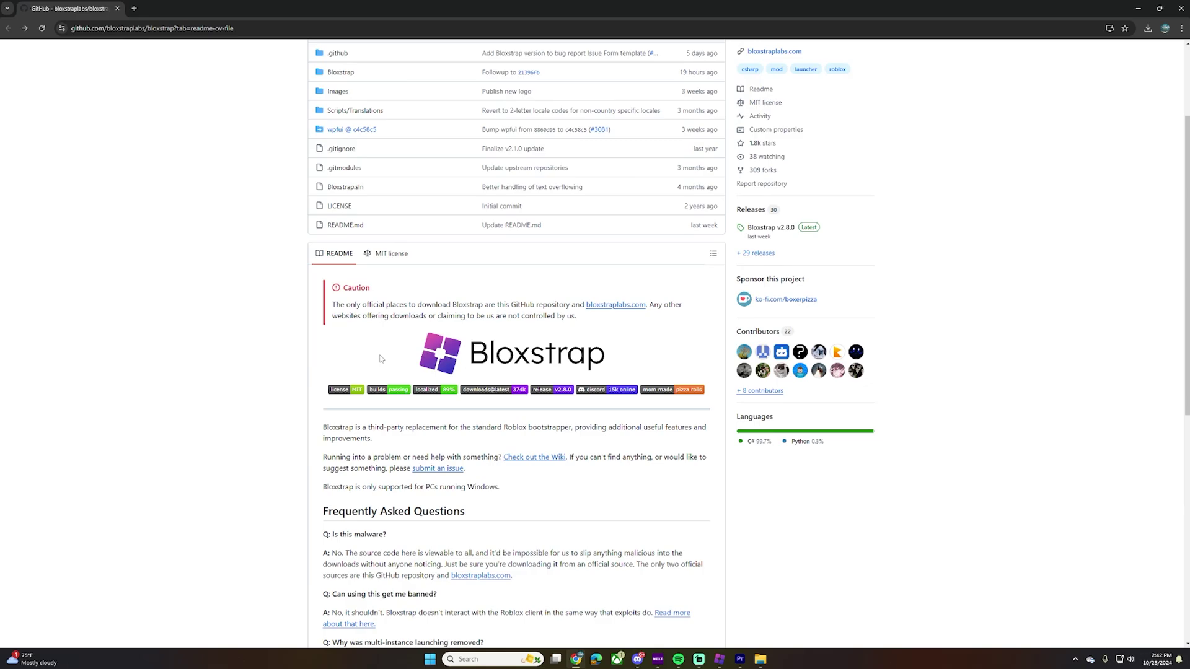
{"action": "scroll", "coordinate": [381, 359], "scroll_direction": "down", "scroll_amount": 4}
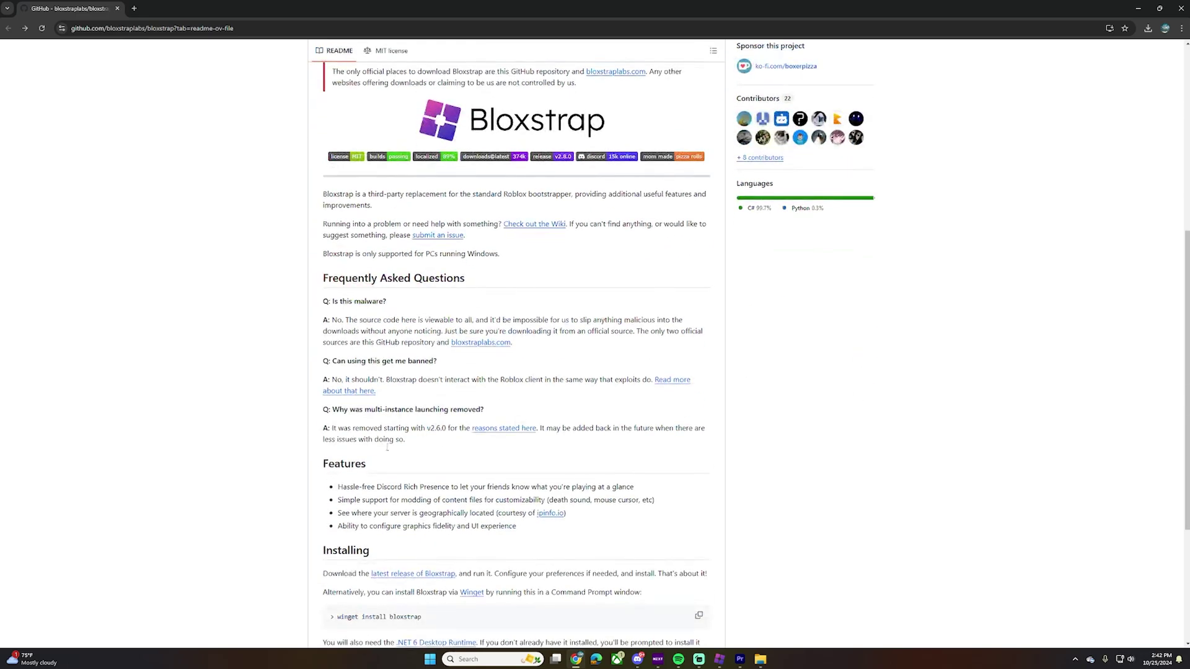
{"action": "scroll", "coordinate": [555, 499], "scroll_direction": "down", "scroll_amount": 2}
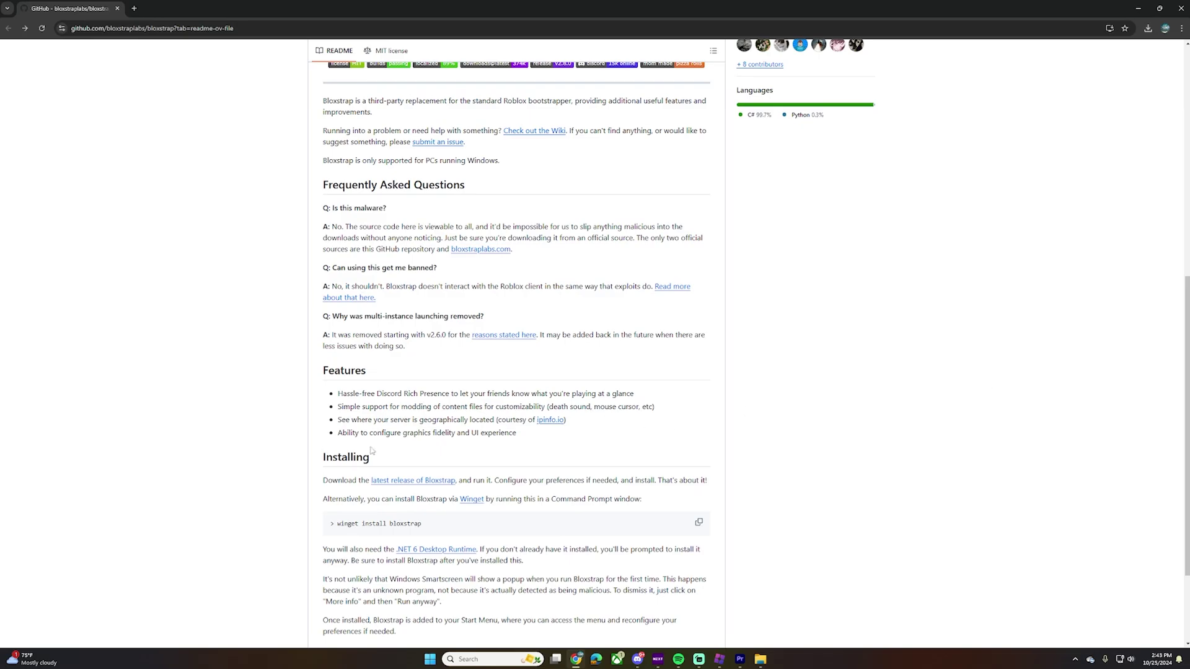
{"action": "scroll", "coordinate": [457, 198], "scroll_direction": "up", "scroll_amount": 8}
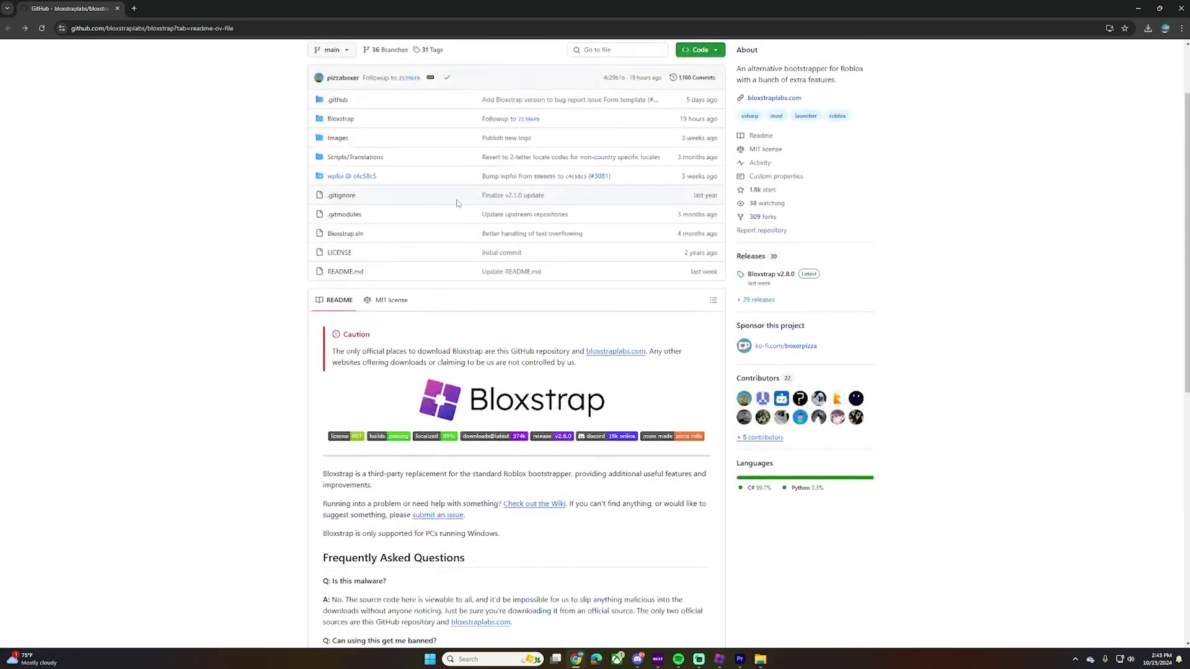
Go to the latest Bloxstrap release from the README's installation instructions and download Bloxstrap-v2.8.0.exe.
{"action": "scroll", "coordinate": [387, 203], "scroll_direction": "down", "scroll_amount": 9}
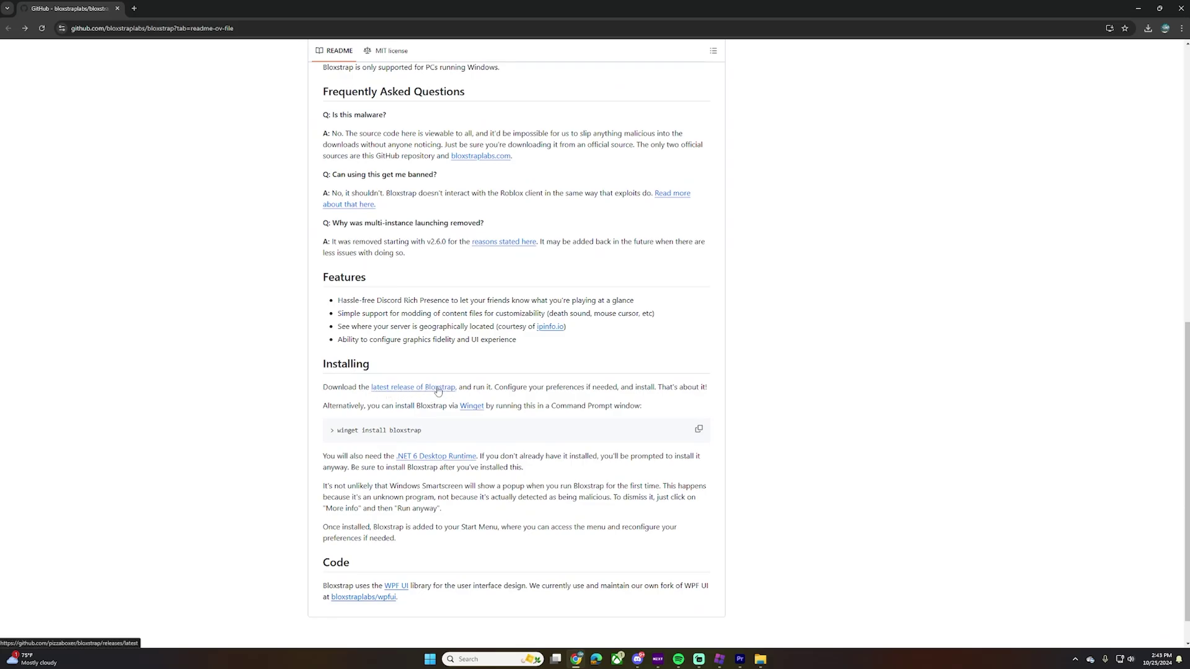
{"action": "left_click", "coordinate": [429, 390]}
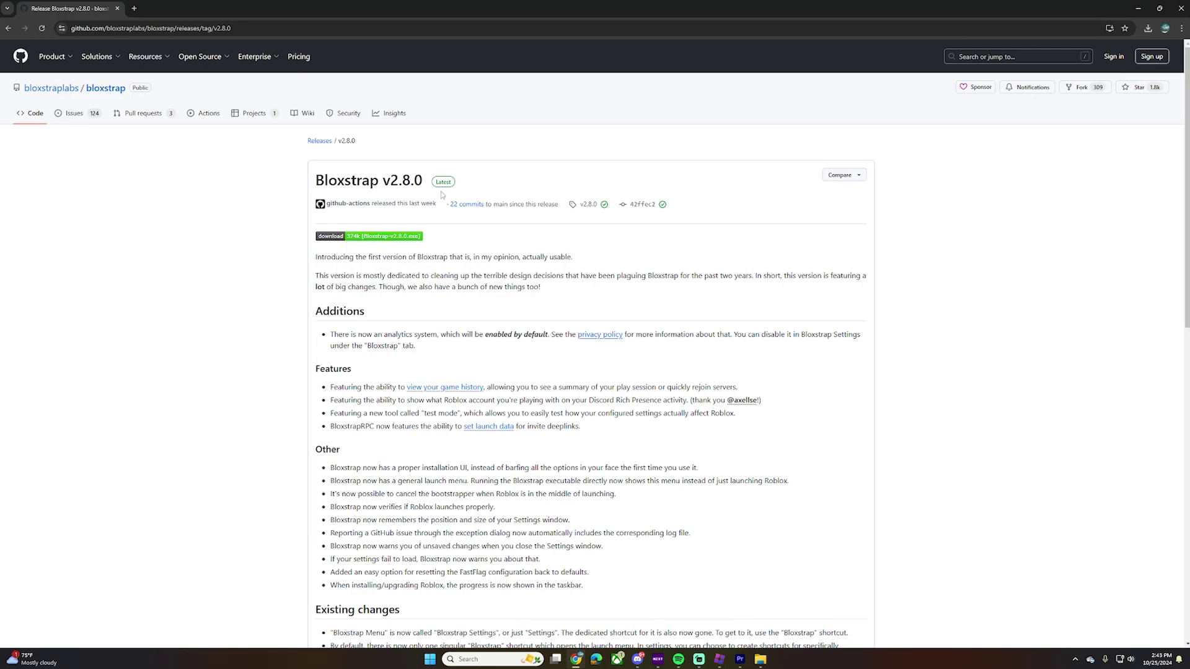
{"action": "scroll", "coordinate": [442, 195], "scroll_direction": "down", "scroll_amount": 10}
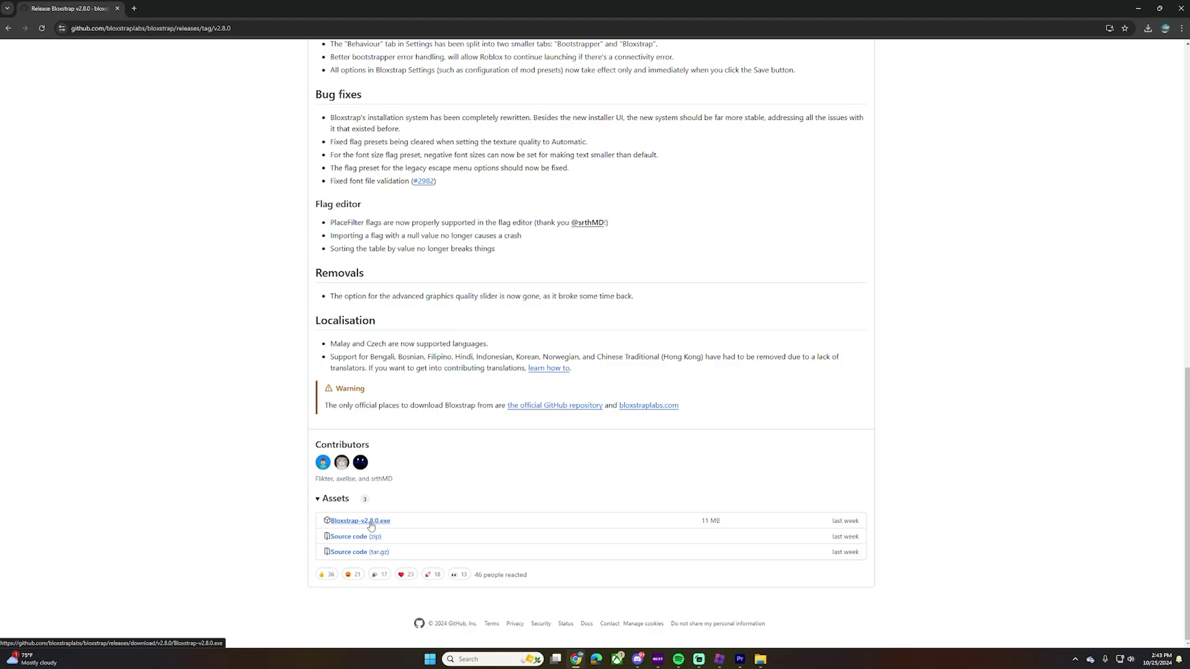
{"action": "left_click", "coordinate": [371, 526]}
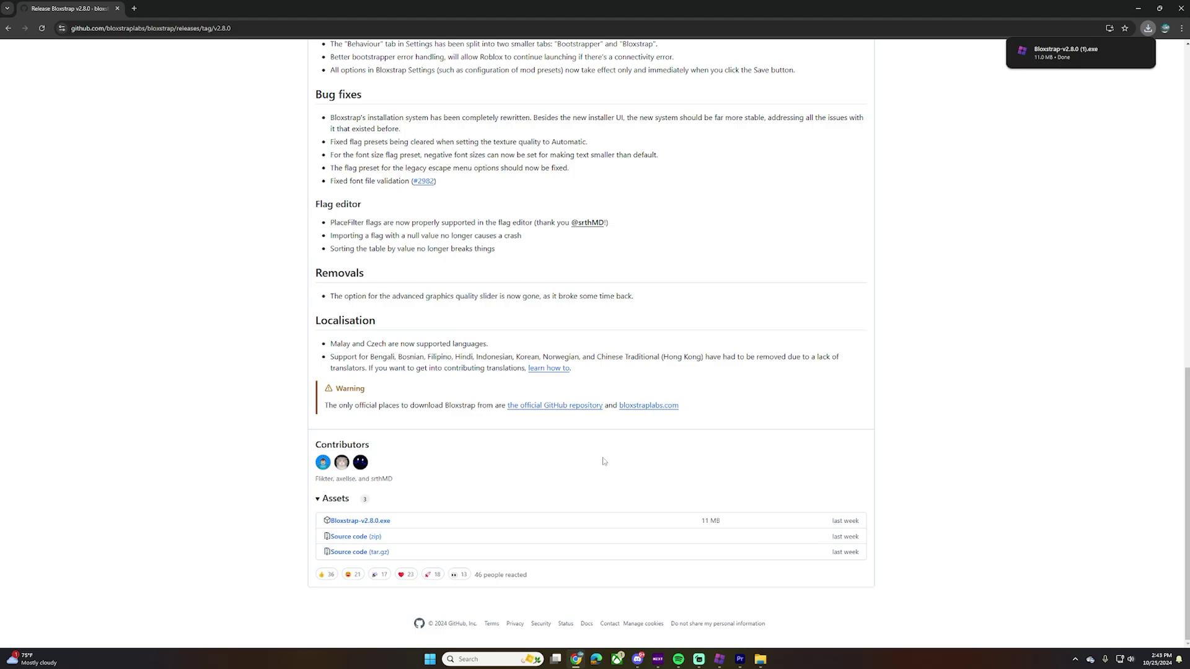
Run the downloaded Bloxstrap executable, choose to configure settings, and bring the Bloxstrap Settings window to the front.
{"action": "left_click", "coordinate": [1083, 55]}
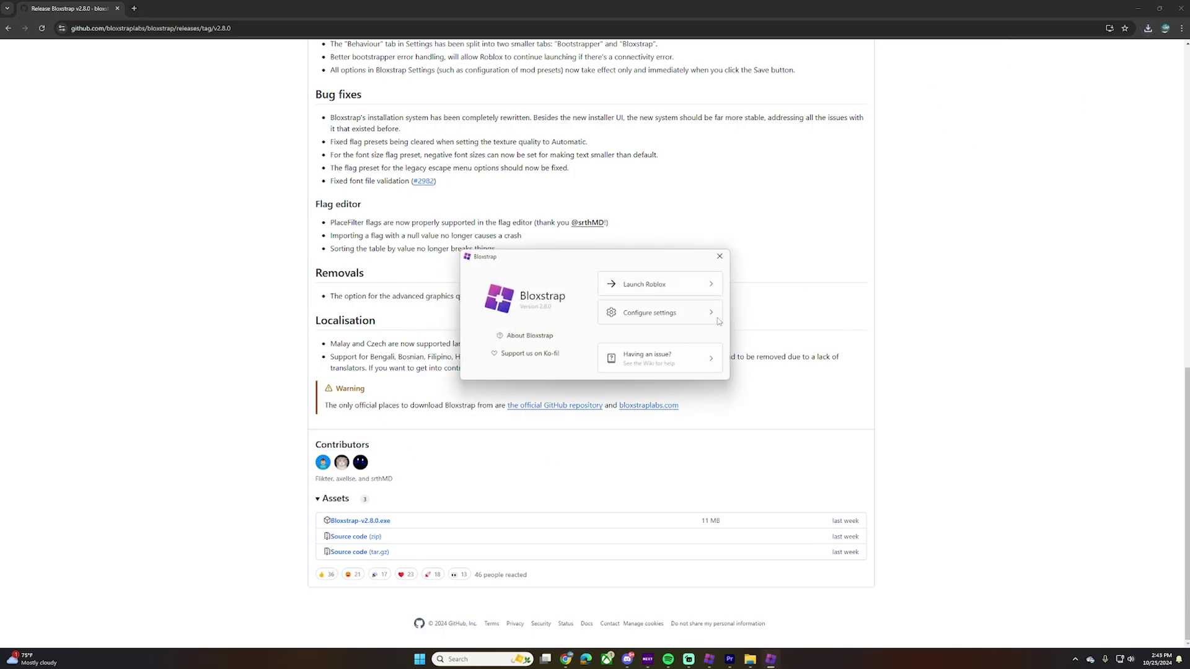
{"action": "left_click", "coordinate": [638, 313]}
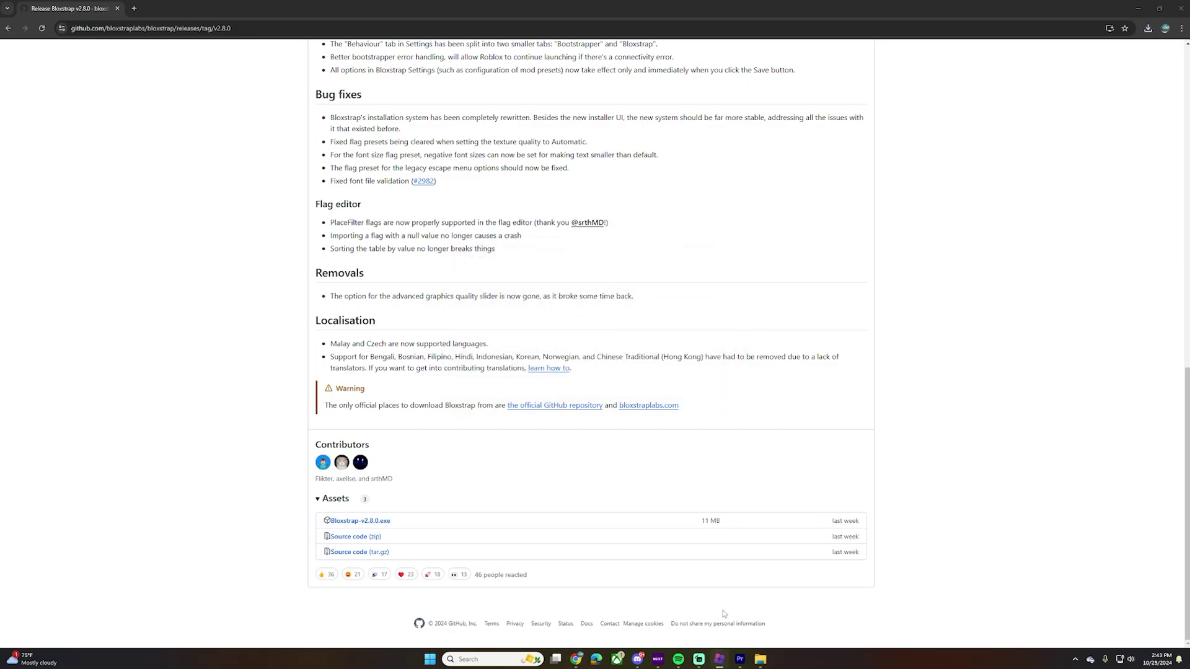
{"action": "left_click", "coordinate": [717, 660]}
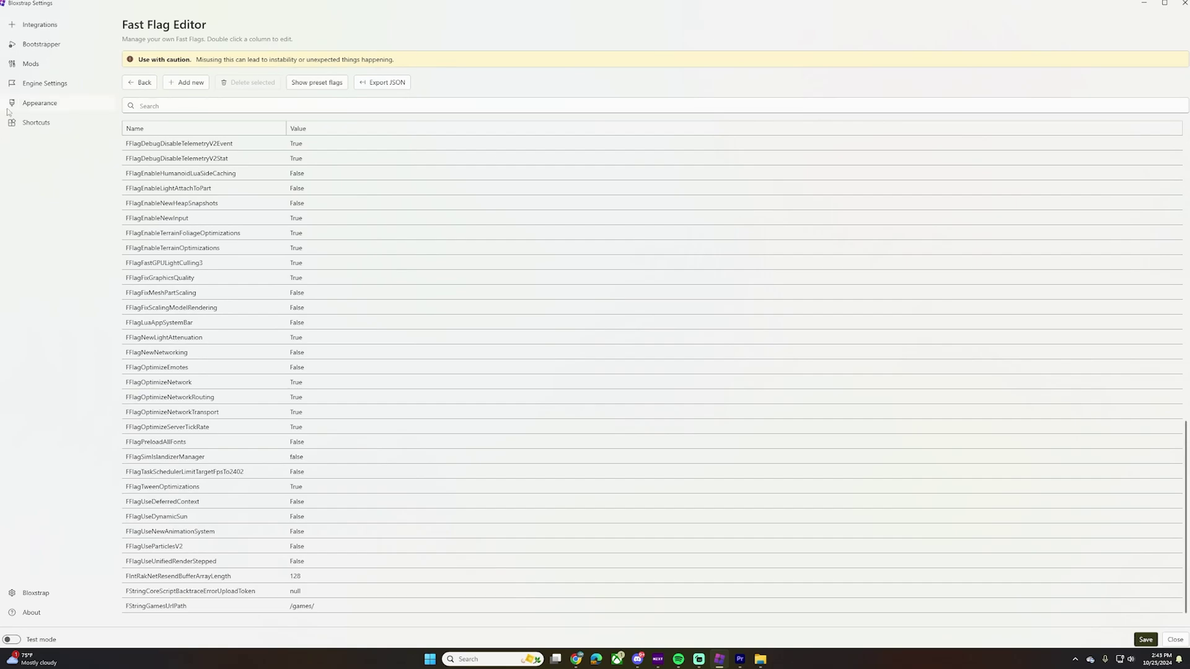
Review the Integrations options and the Engine Settings presets, including the available texture quality levels.
{"action": "left_click", "coordinate": [54, 29]}
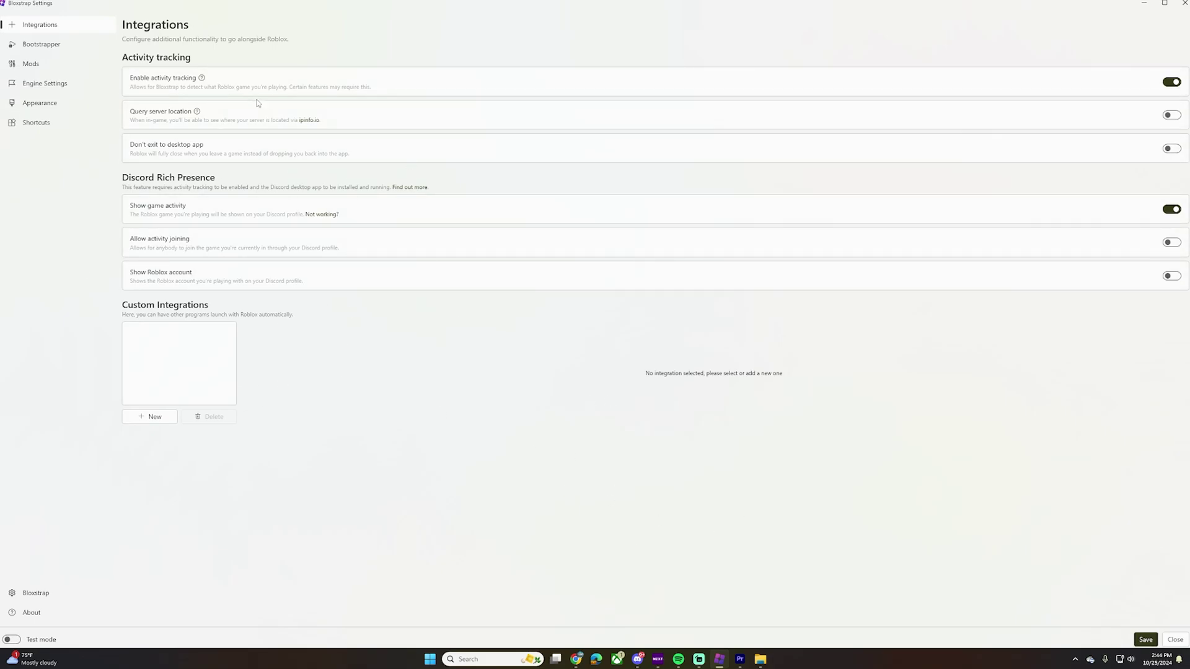
{"action": "left_click", "coordinate": [58, 90]}
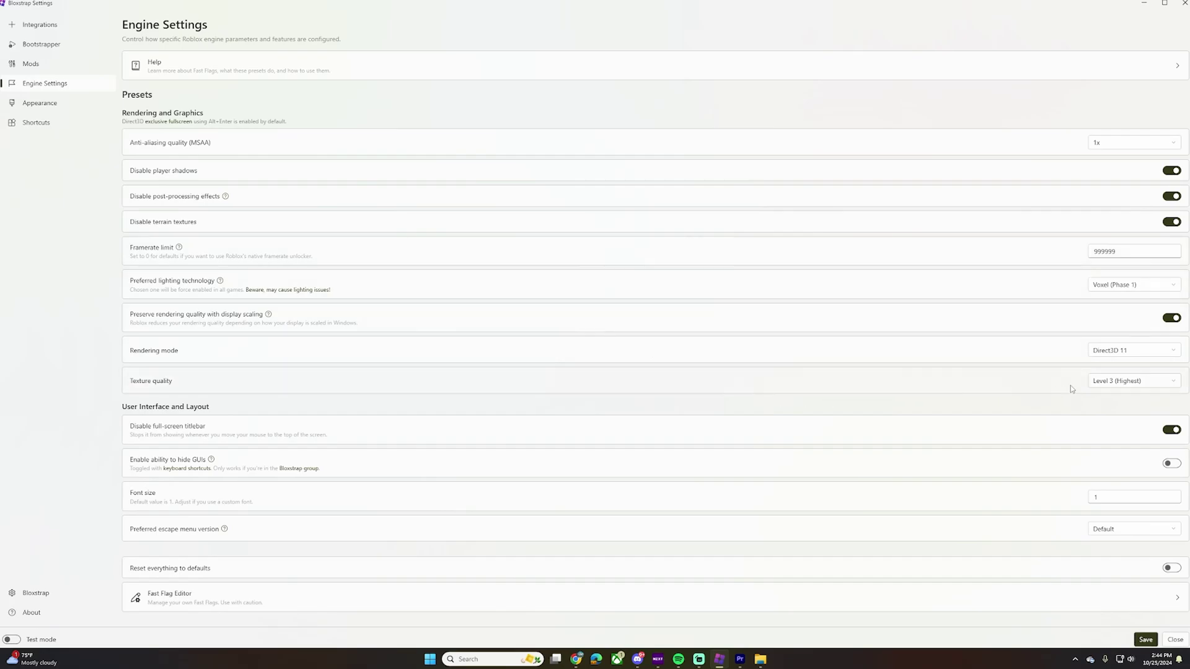
{"action": "left_click", "coordinate": [1128, 381]}
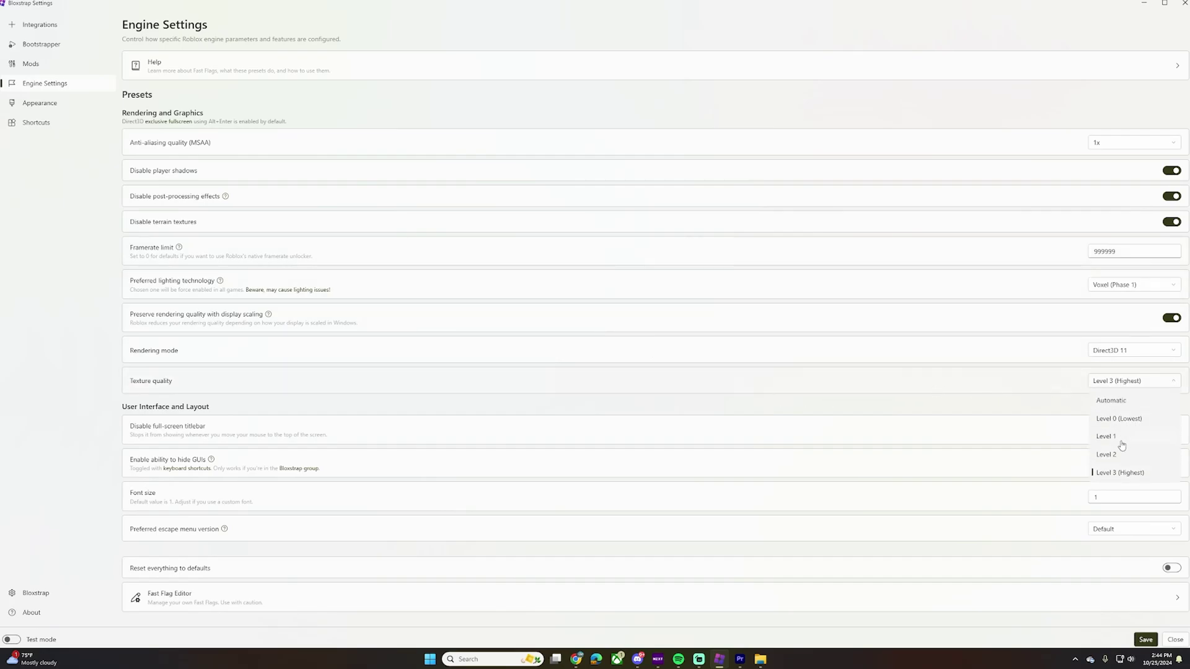
{"action": "left_click", "coordinate": [1046, 411]}
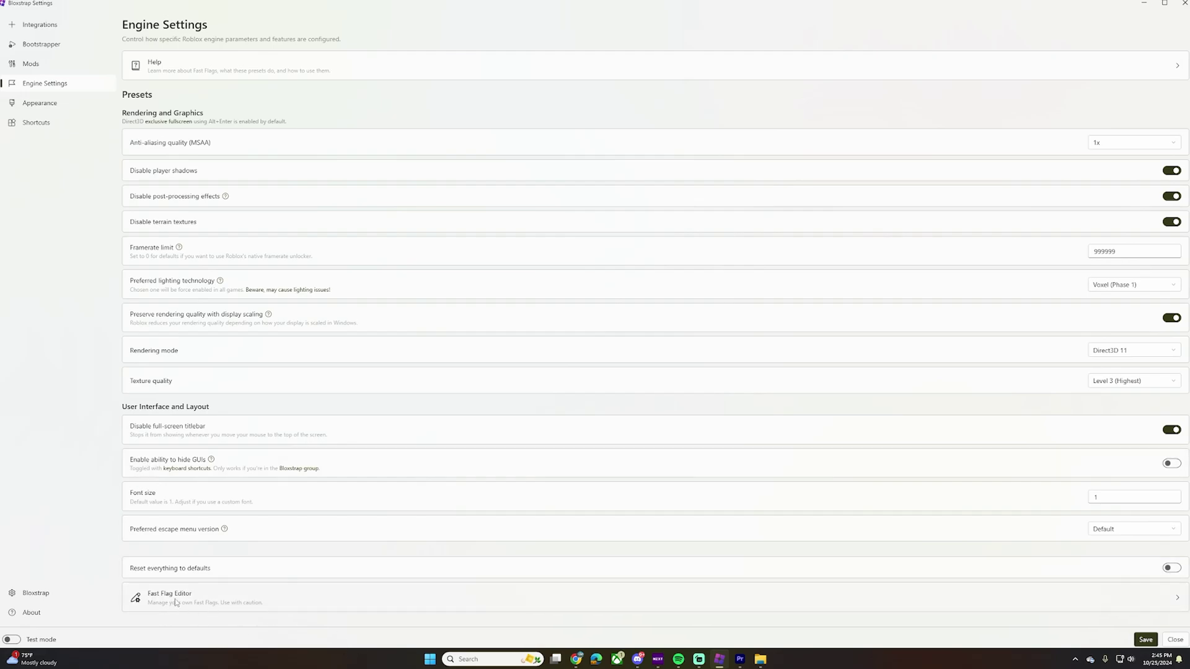
Open the Fast Flag Editor and inspect the JSON import form for adding flags, closing it without importing anything.
{"action": "left_click", "coordinate": [1177, 598]}
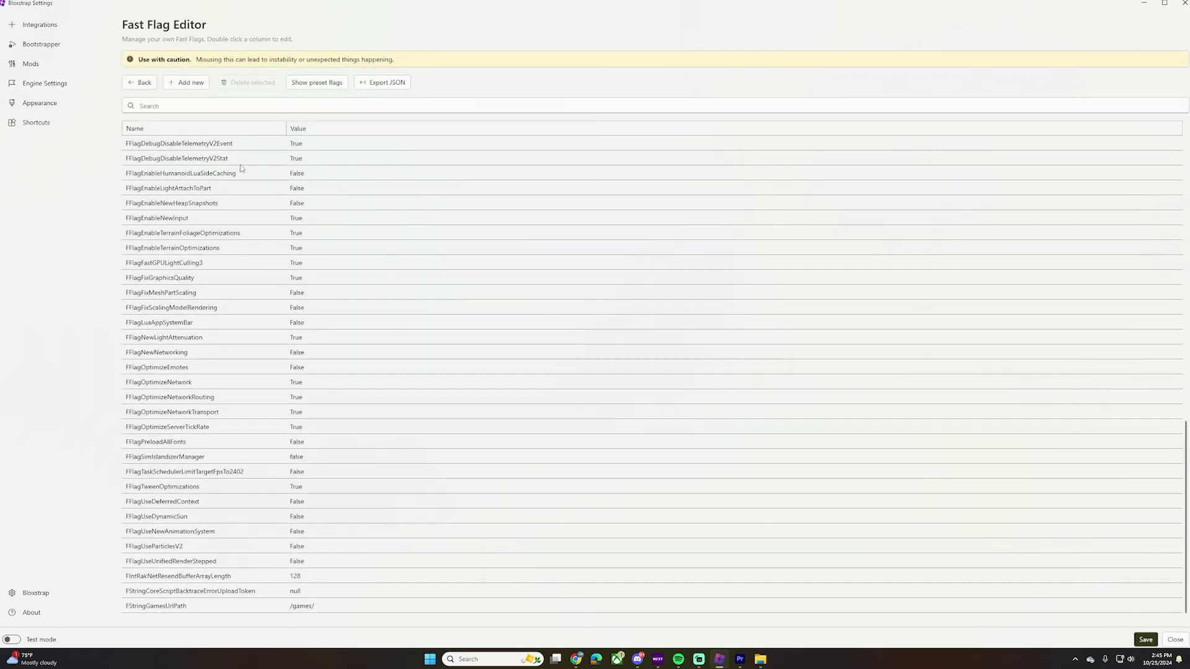
{"action": "left_click", "coordinate": [191, 83]}
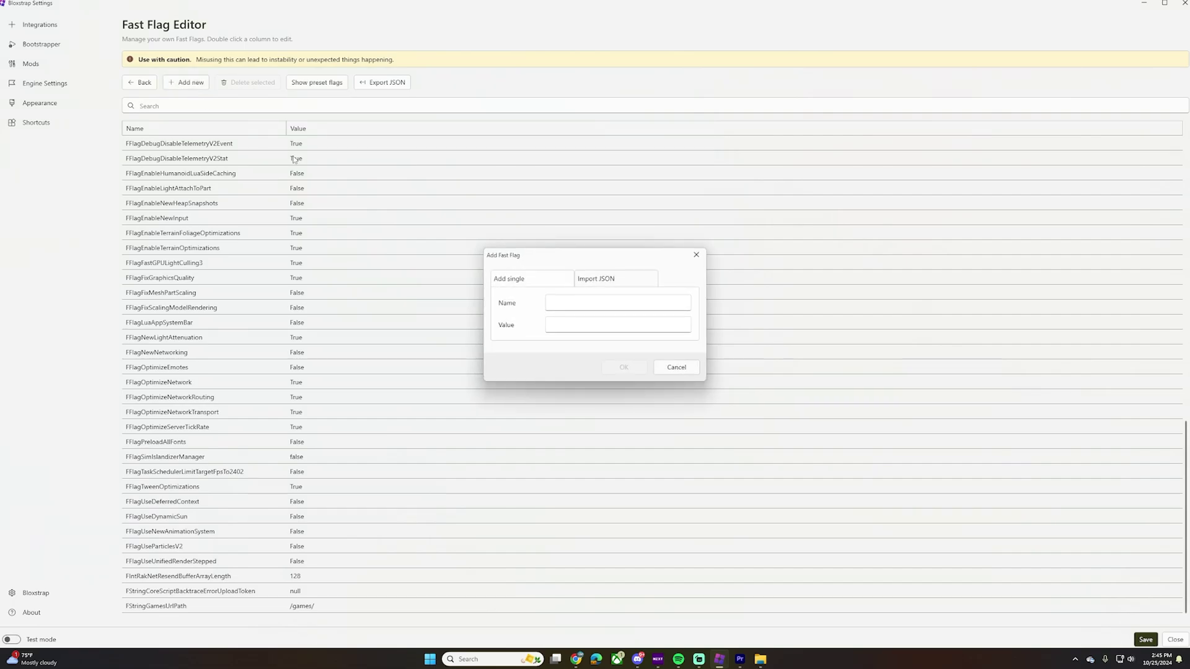
{"action": "left_click", "coordinate": [612, 281]}
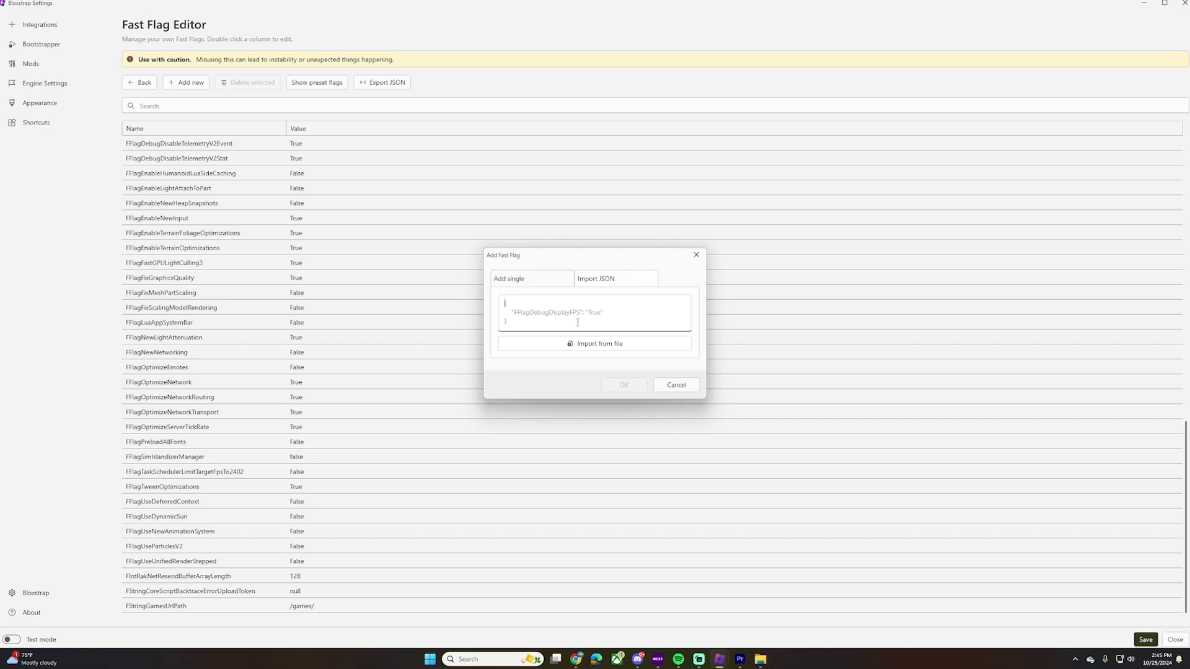
{"action": "left_click", "coordinate": [695, 256]}
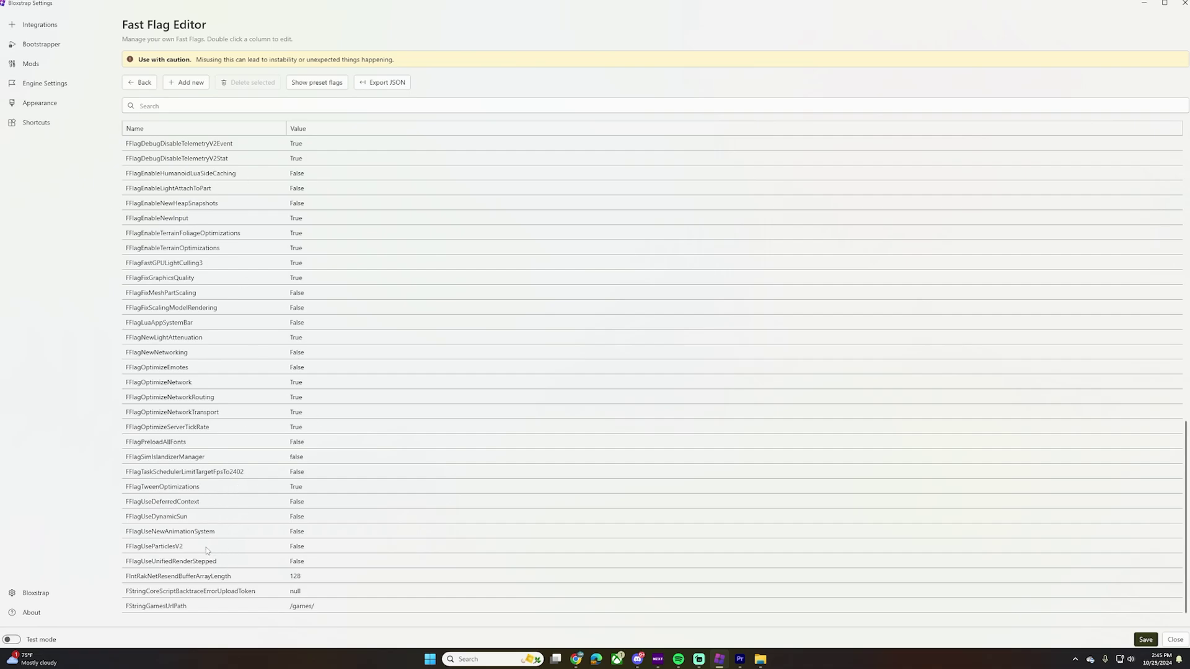
Look over the beginning of the fast flag list and return to the Integrations settings.
{"action": "scroll", "coordinate": [205, 547], "scroll_direction": "up", "scroll_amount": 15}
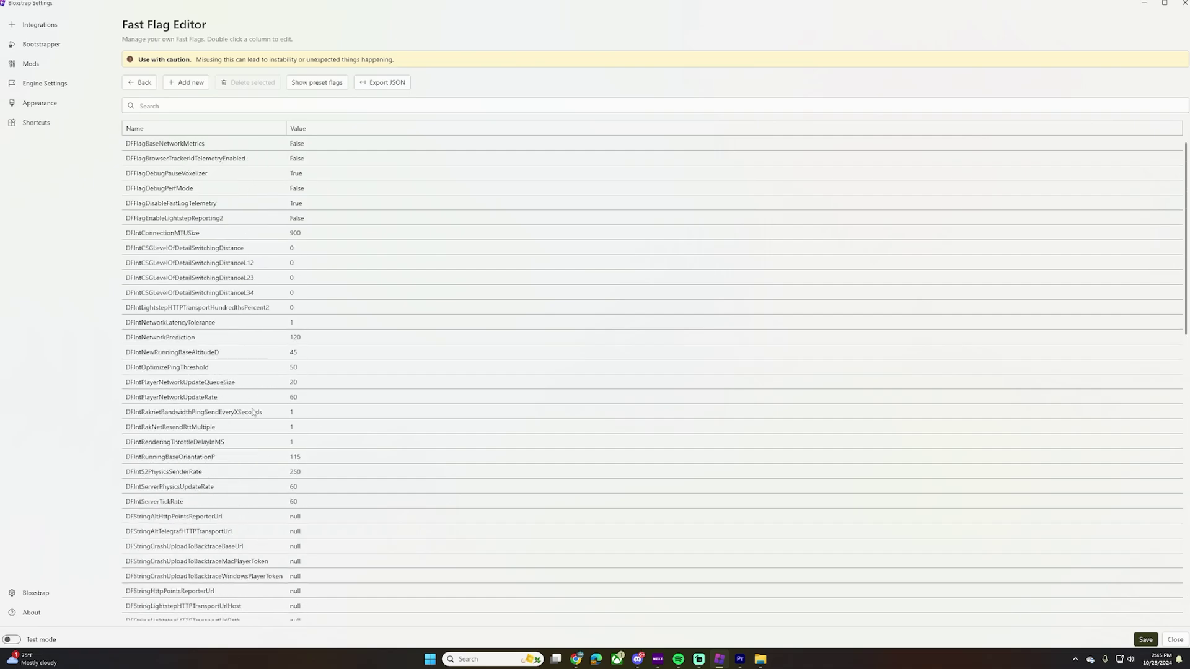
{"action": "left_click", "coordinate": [59, 26]}
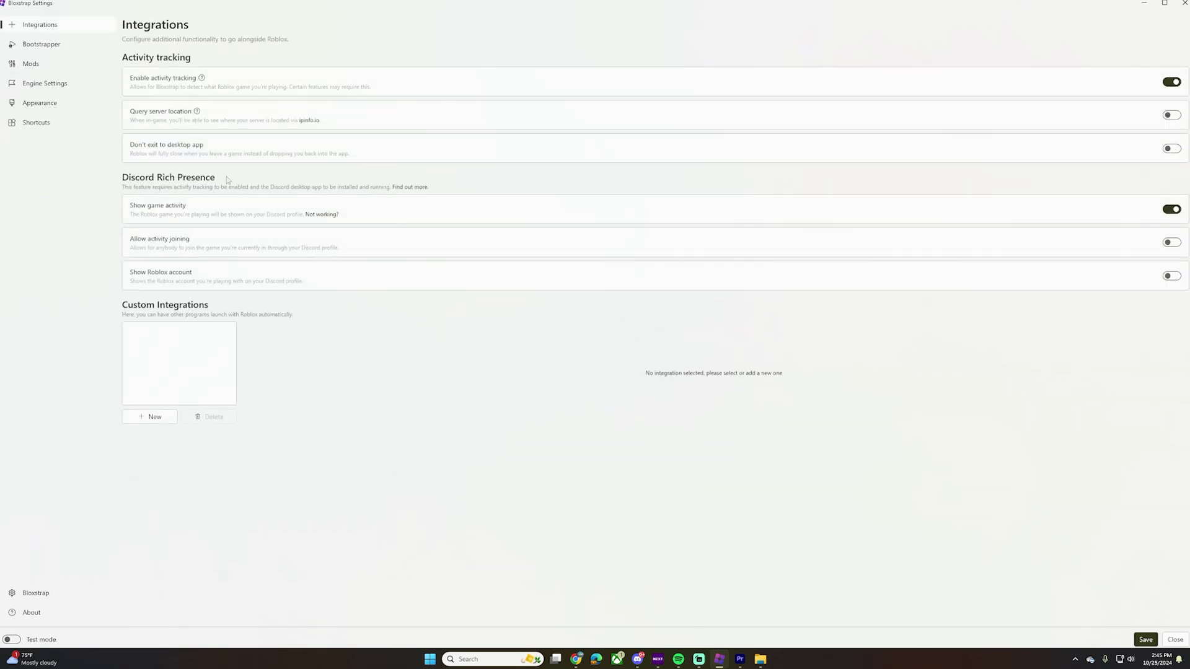